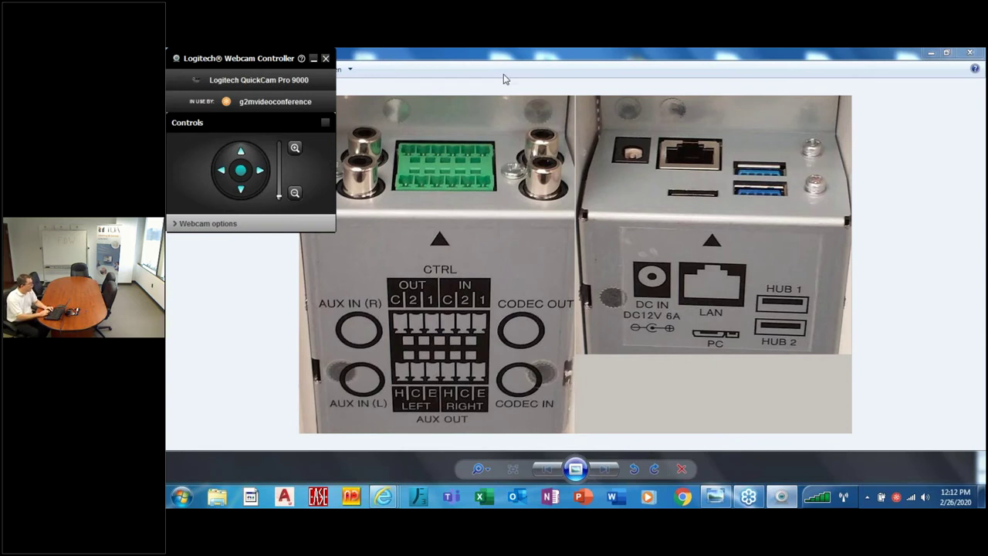
Close the webcam controller window covering the Nubio_Connections photo.
click(326, 58)
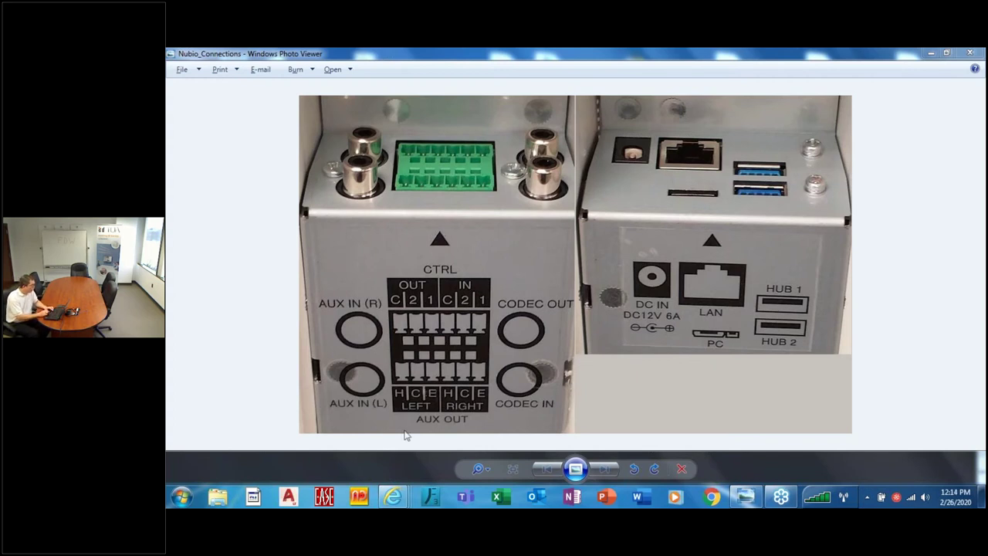
Switch to the browser showing the AM-CF1 Mixer page, Bluetooth output at -20 dB.
mouse_move(393, 496)
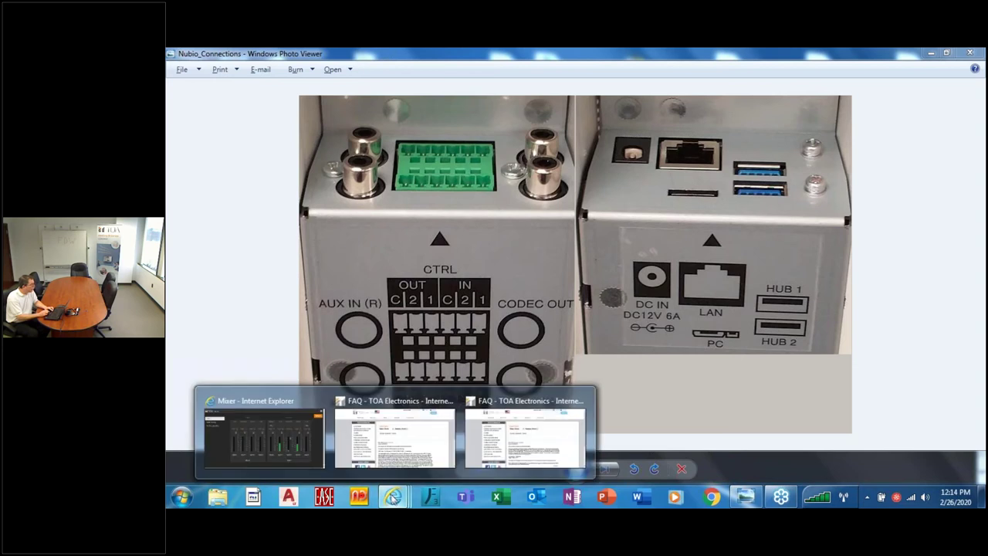
click(287, 437)
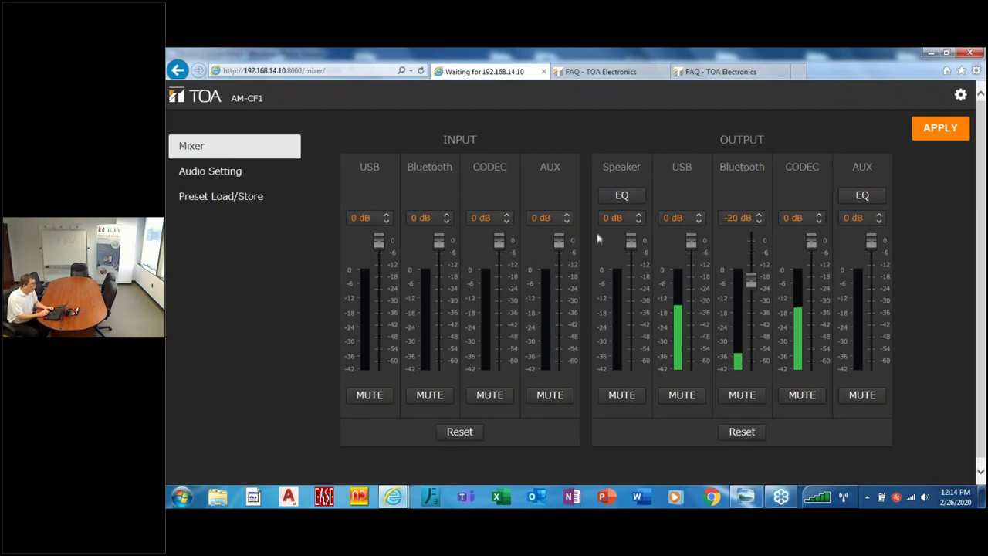
Shift the Speaker EQ's middle PEQ band from 1000 Hz to 1250 Hz, then return to the Mixer.
click(623, 195)
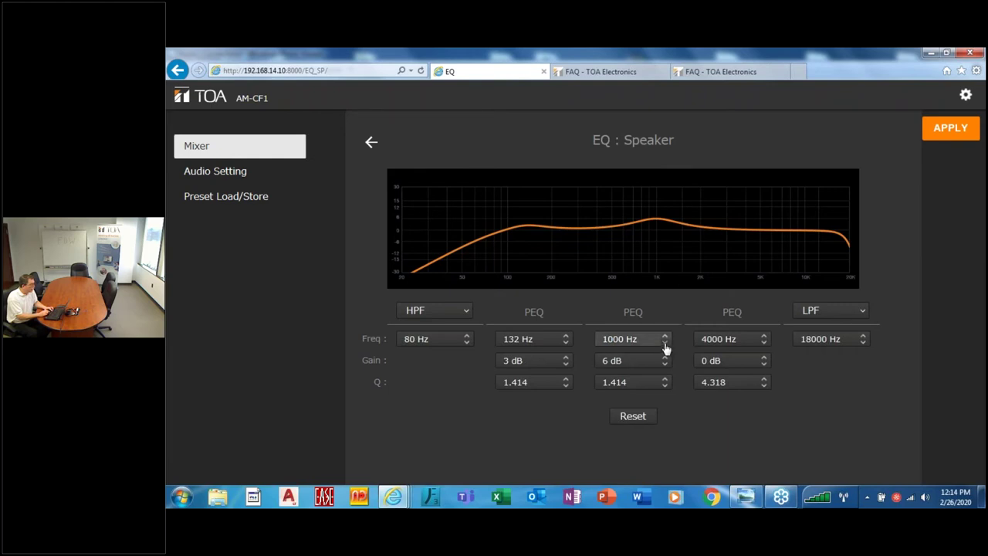
scroll(664, 347, down, 5)
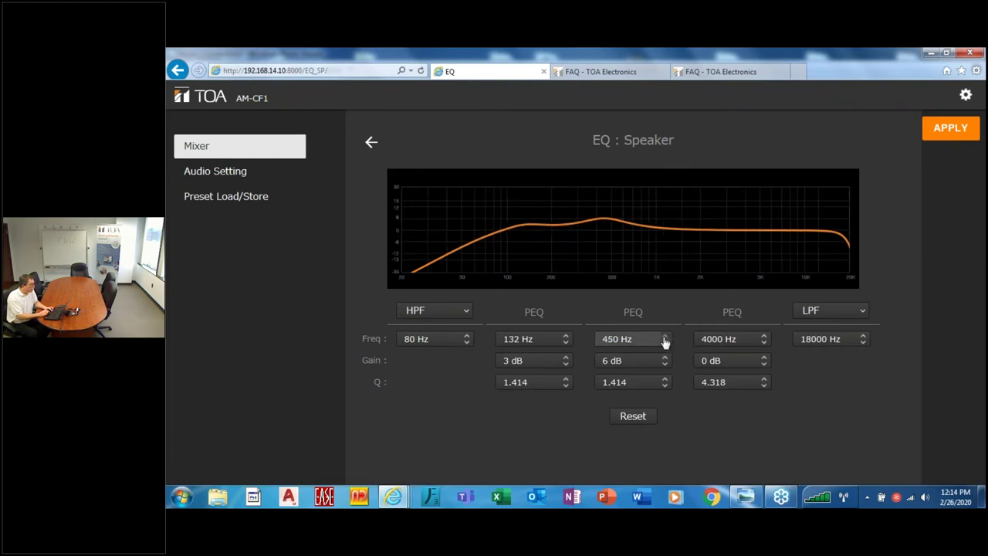
scroll(664, 340, up, 8)
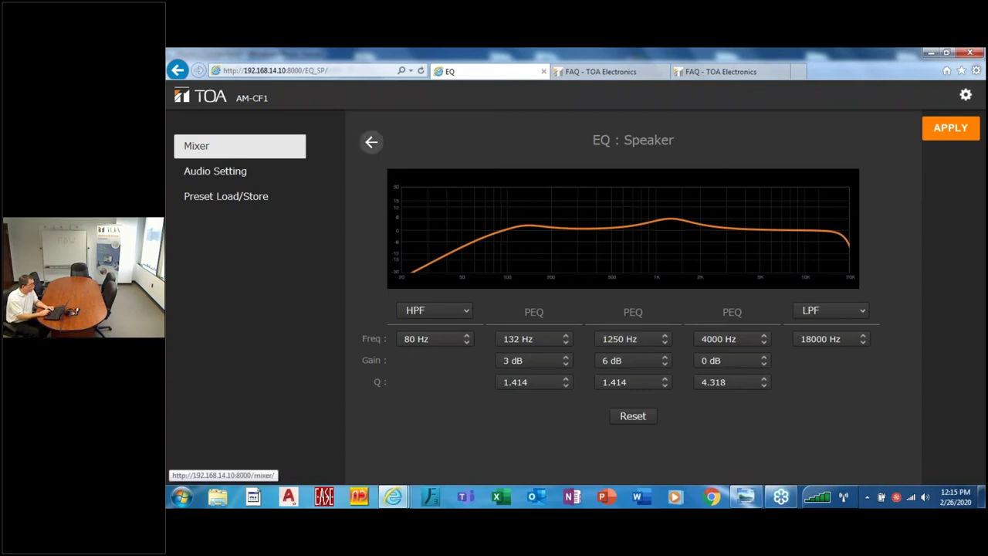
click(372, 142)
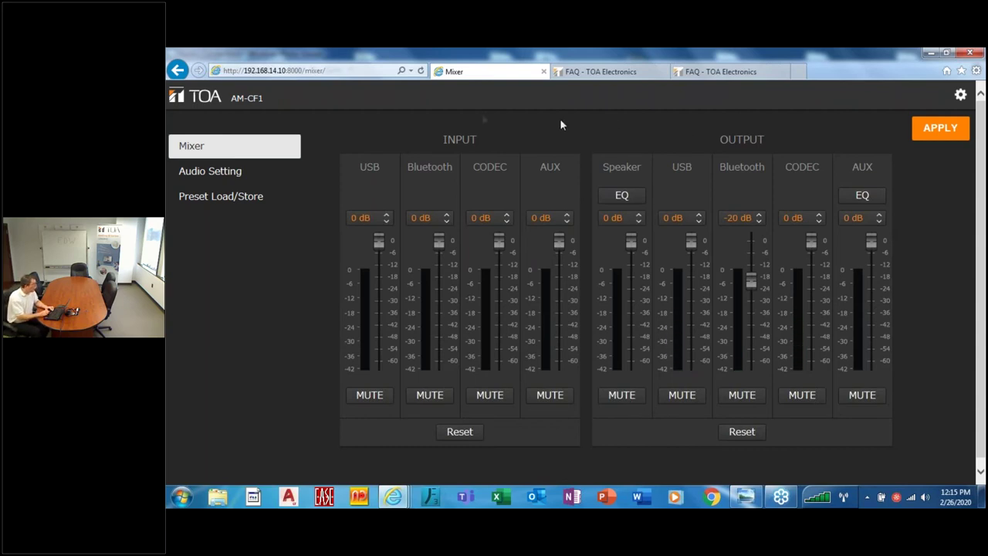
In Audio Setting, raise Depth(min) to 92 inch and lower X1 to 0 inch.
click(237, 168)
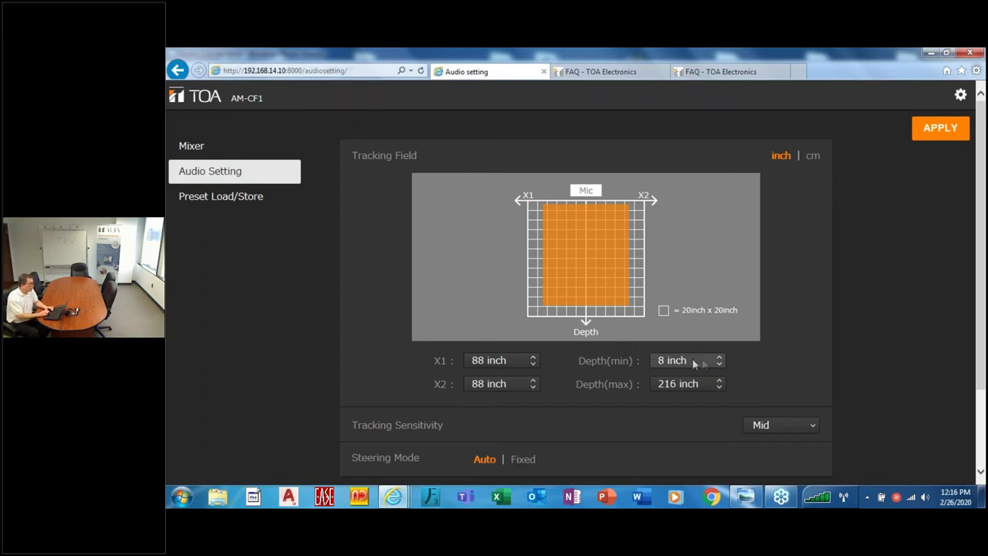
click(719, 358)
click(719, 358)
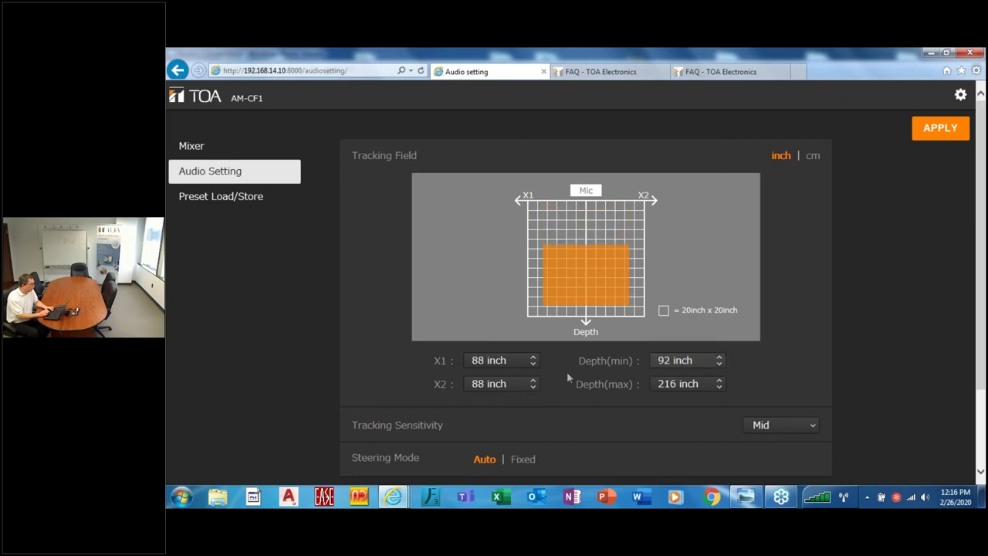
click(533, 363)
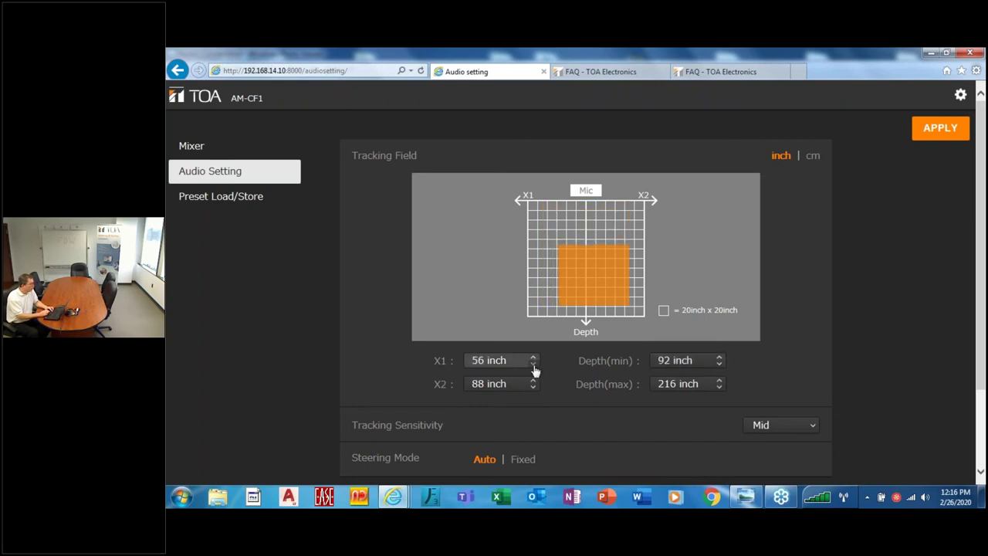
click(533, 364)
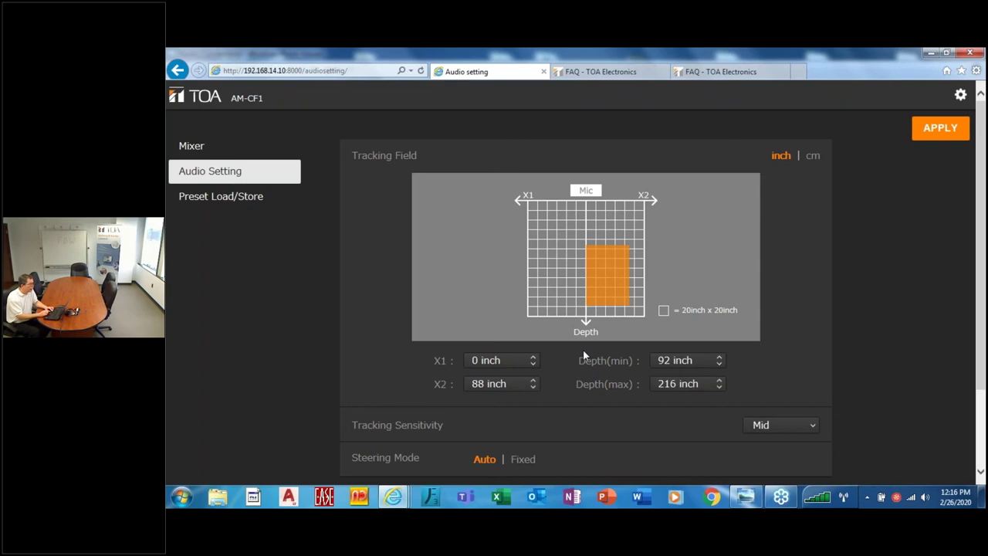
Keep tracking sensitivity at Mid and set Steering Mode to Fixed at 180 inch, 0 deg.
click(769, 428)
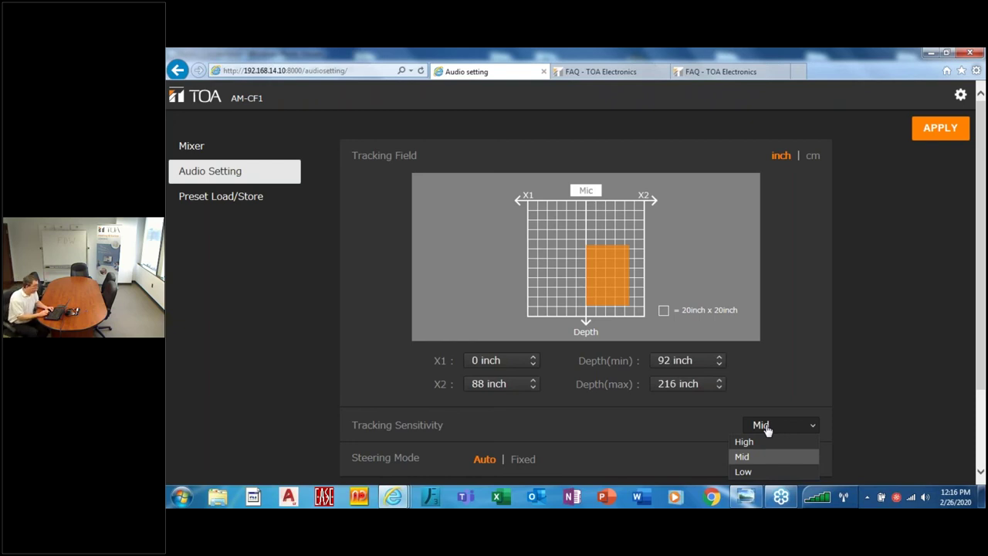
click(650, 430)
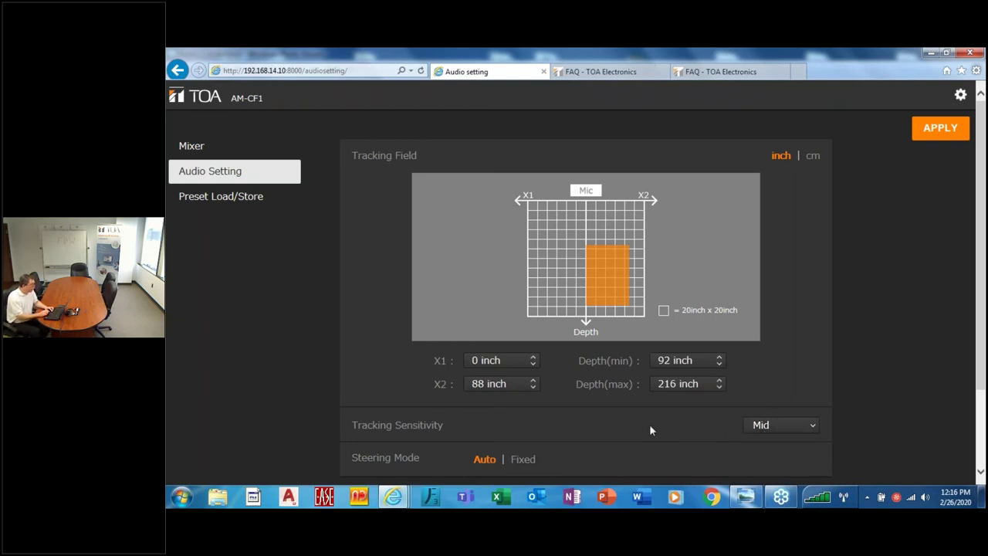
click(523, 459)
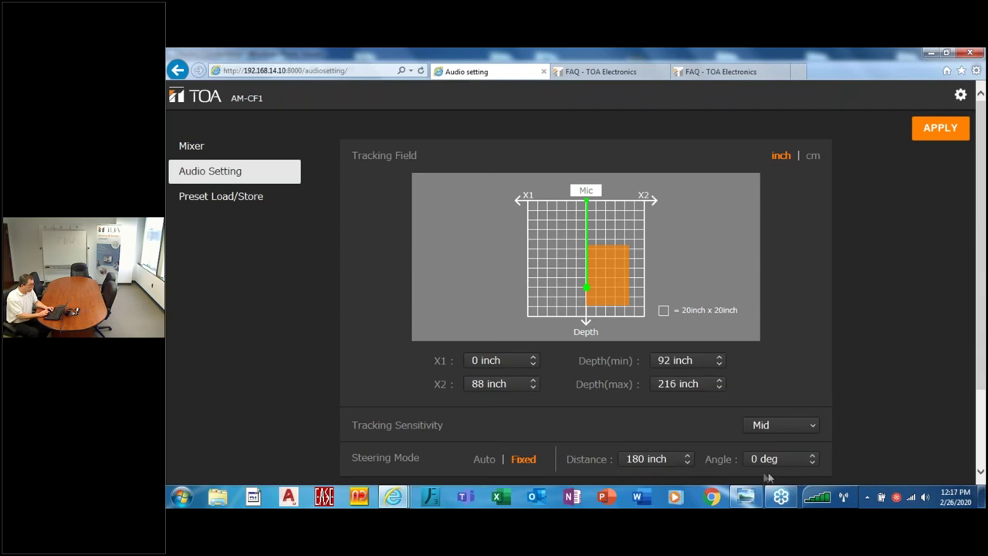
click(811, 463)
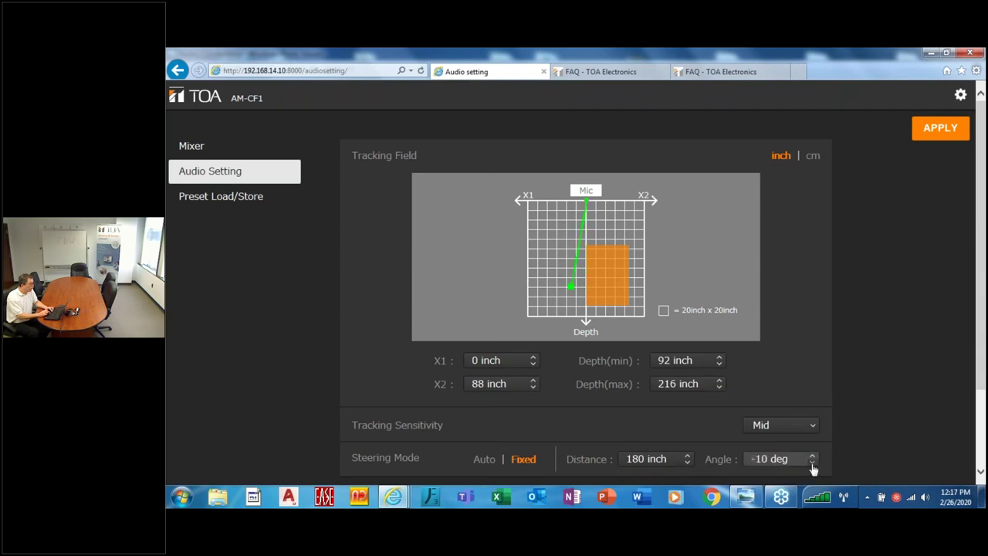
click(811, 462)
Scroll the Audio Setting page down to the AEC and Noise Cancellation rows.
scroll(812, 462, up, 5)
scroll(812, 464, down, 3)
click(982, 473)
click(982, 473)
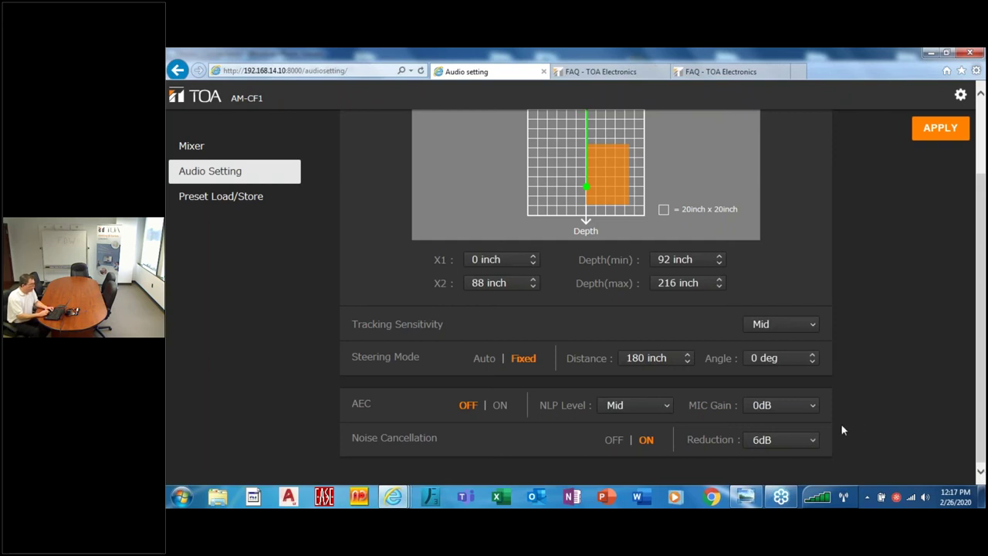
Switch Steering Mode from Fixed back to Auto.
click(485, 359)
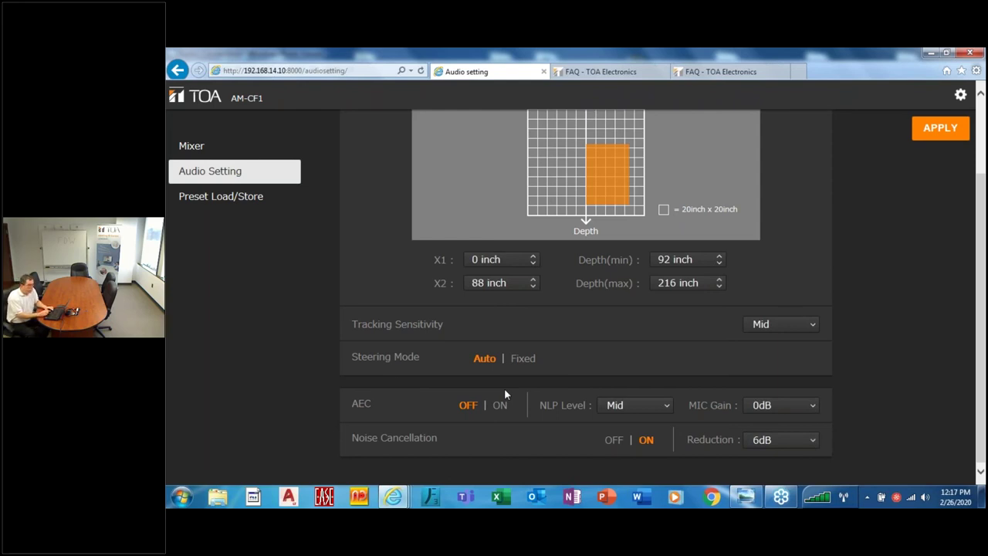
click(648, 413)
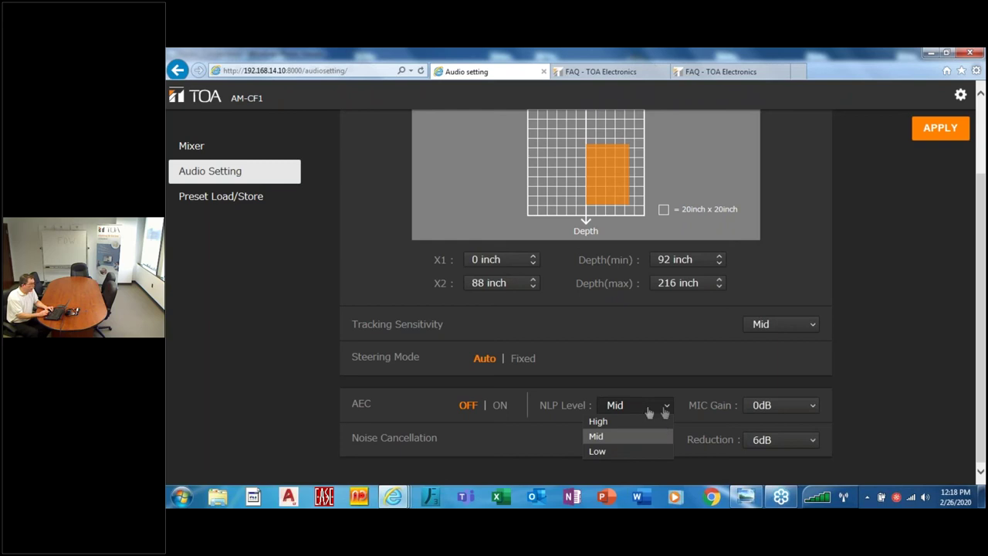
click(768, 407)
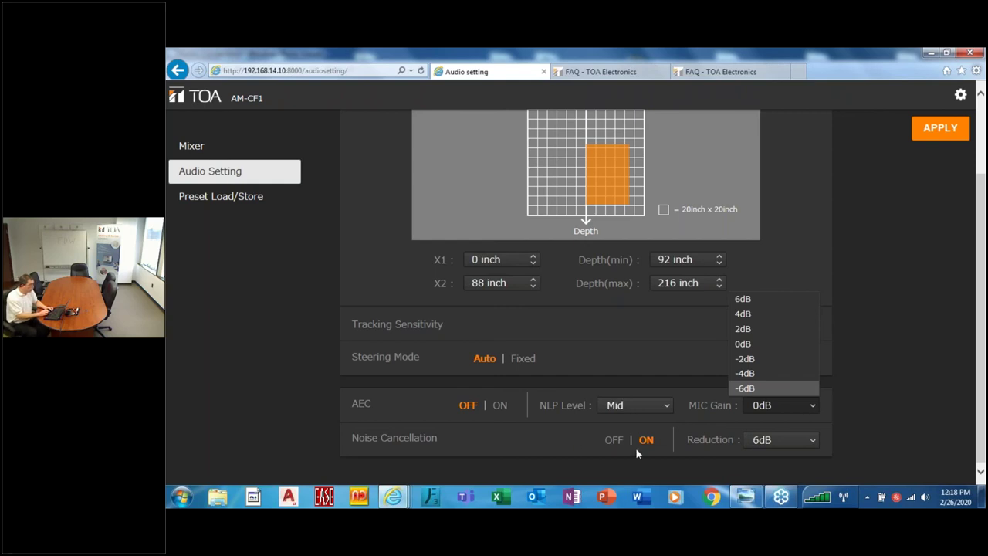
click(761, 441)
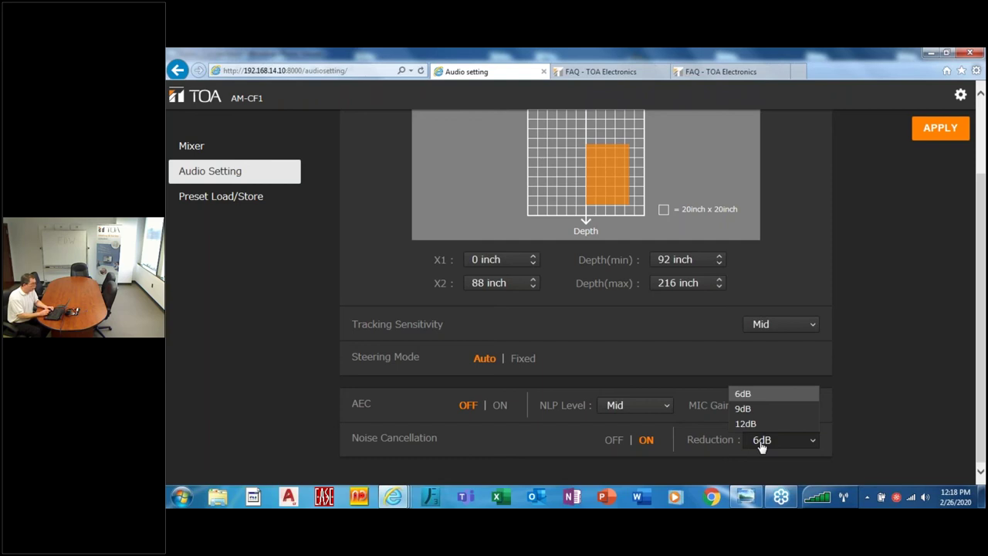
click(691, 459)
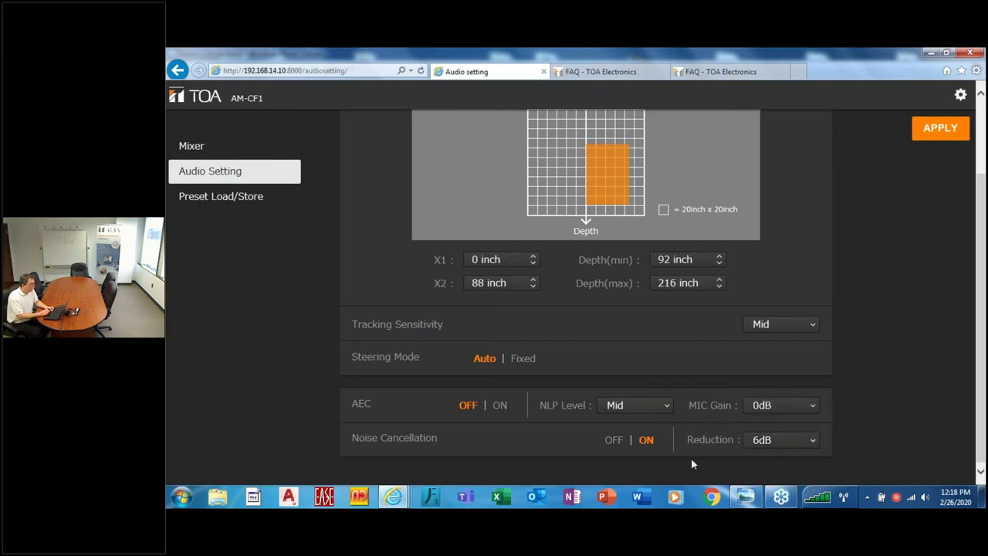
Show the Preset Load/Store page with Preset 1 and Preset 2.
click(236, 198)
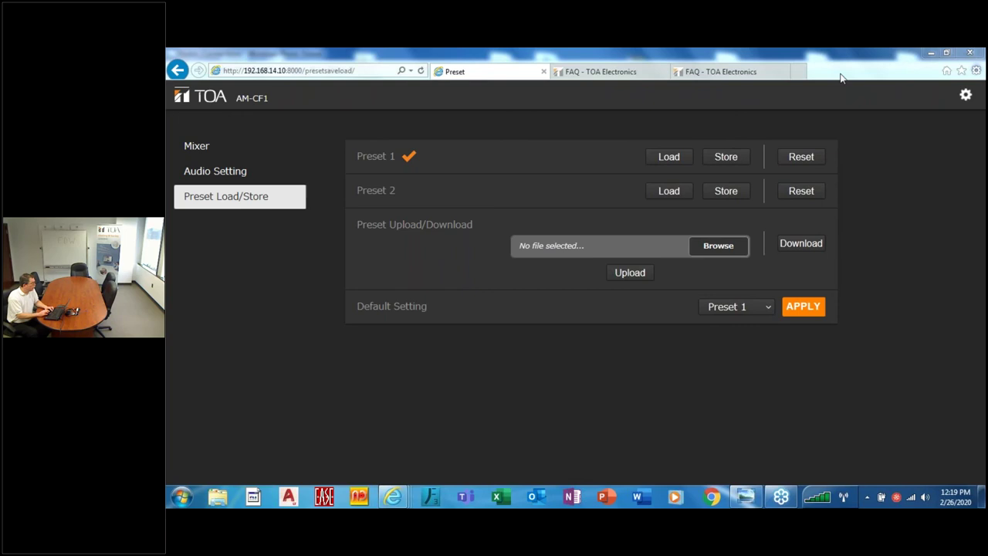
Open the Config dialog on Network / User settings (IP 192.168.14.10, gateway 192.168.14.1).
click(966, 96)
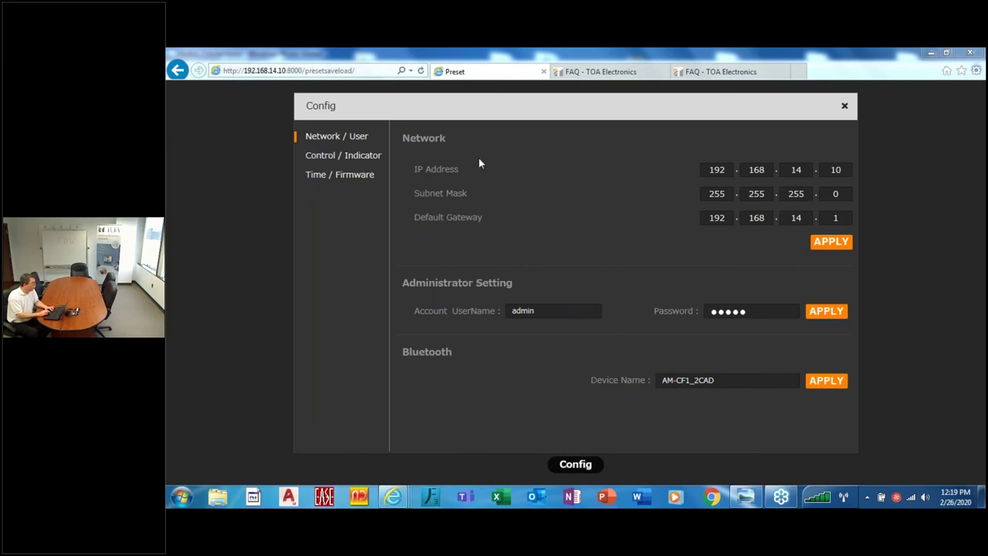
Show Control / Indicator settings and review the Input 1 and Output 2 options, leaving None.
click(364, 159)
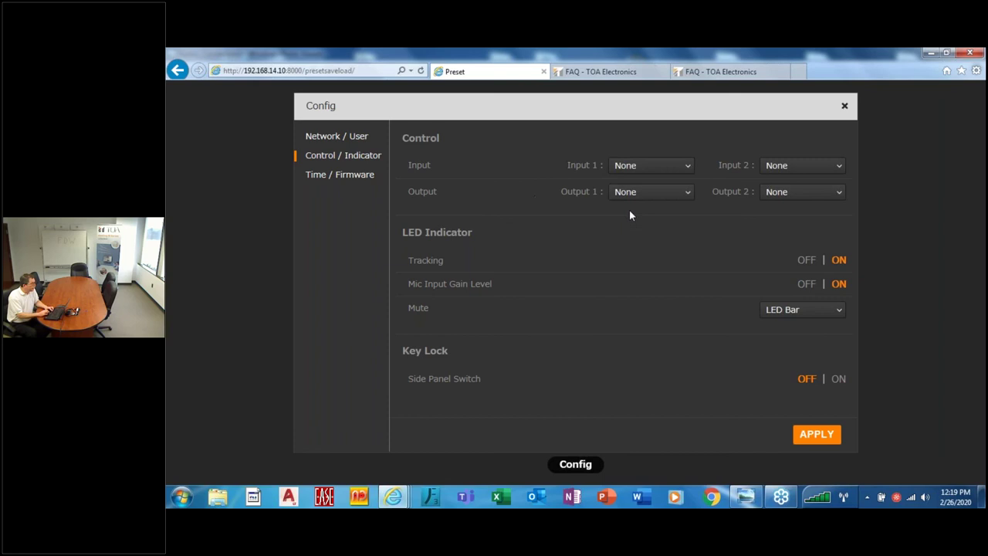
click(631, 168)
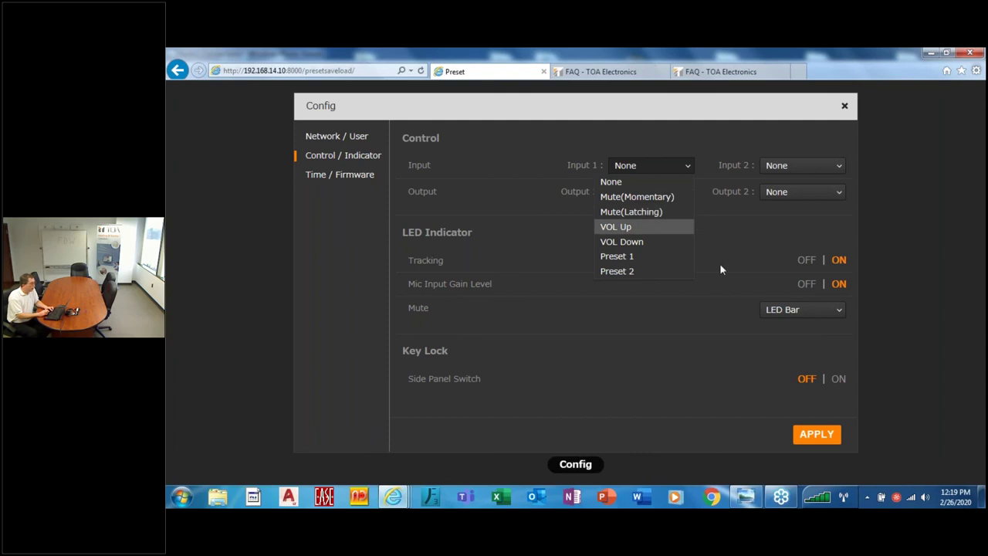
click(769, 197)
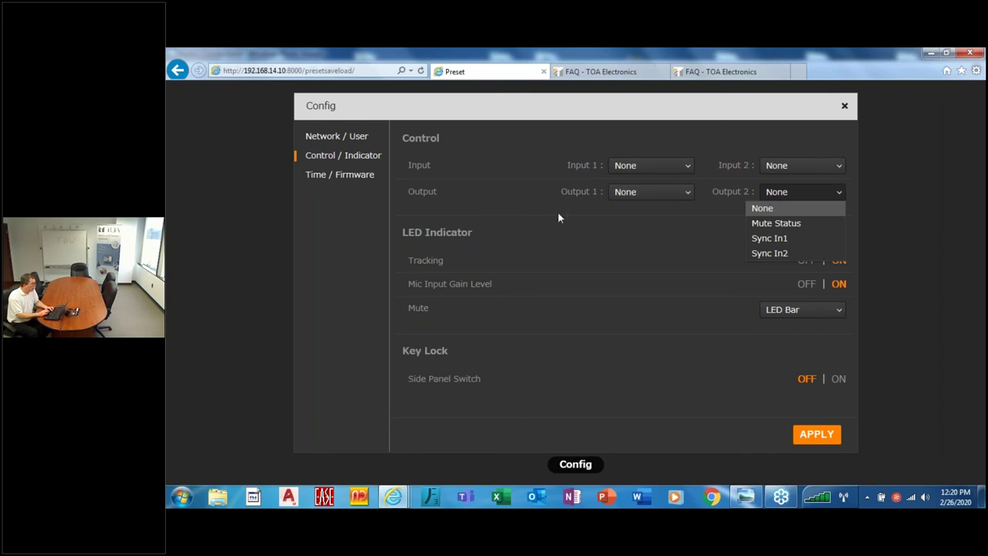
click(596, 315)
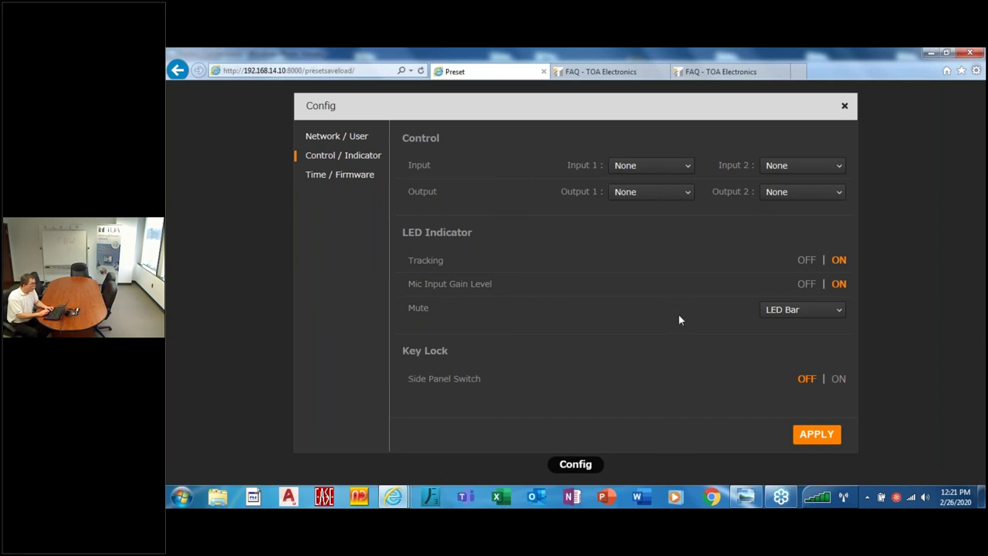
click(773, 315)
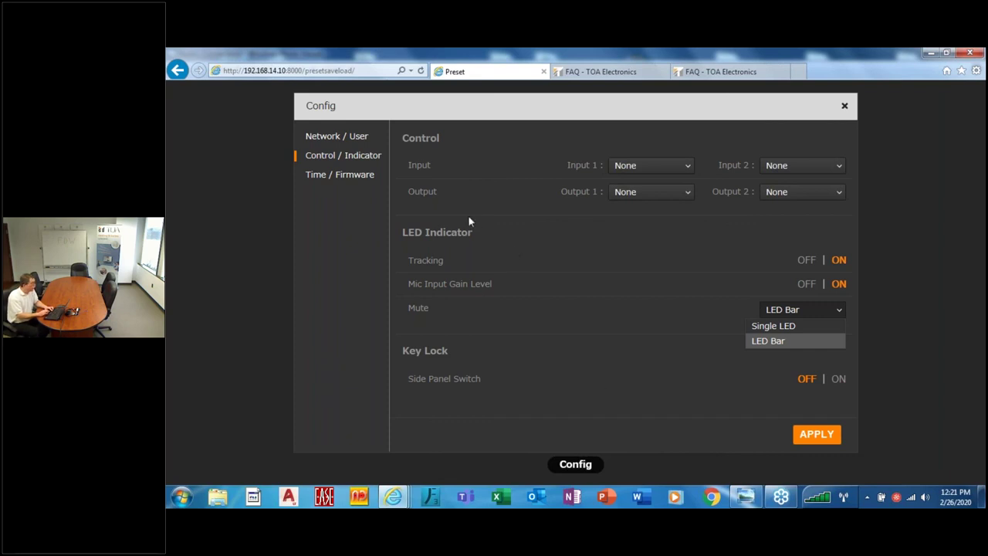
click(352, 177)
Show the Time / Firmware settings with the date, time and firmware 1.5.0.
click(351, 177)
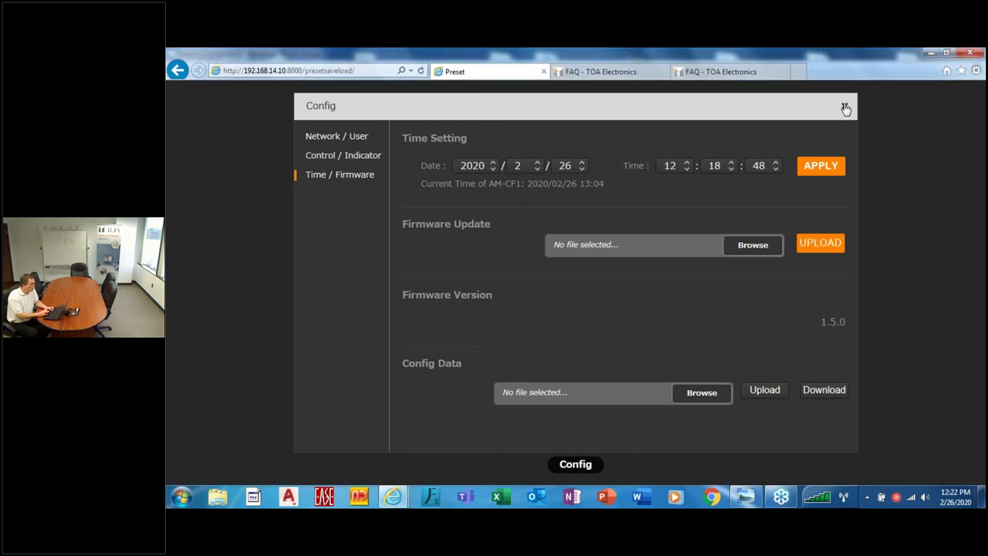
Close the Config dialog, returning to the Preset Load/Store page.
click(845, 109)
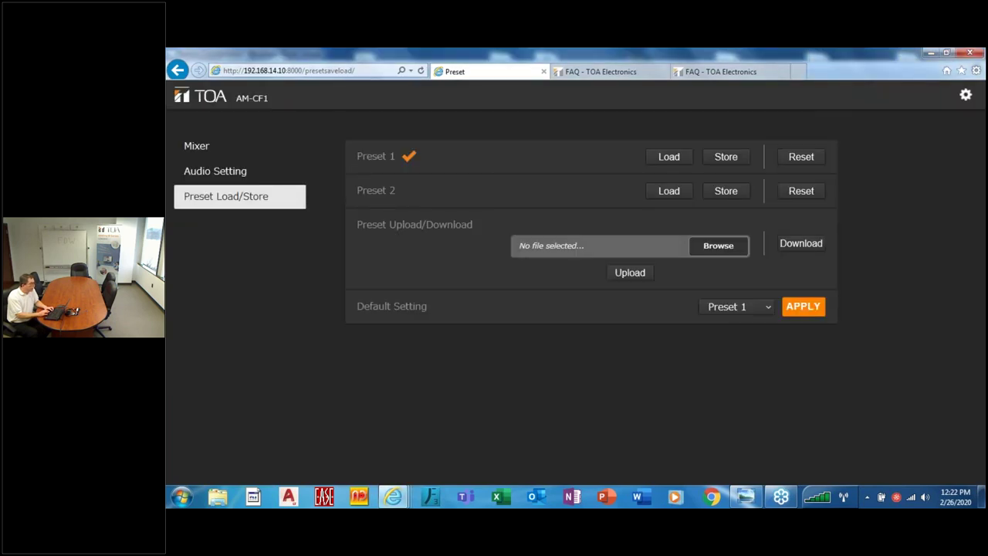